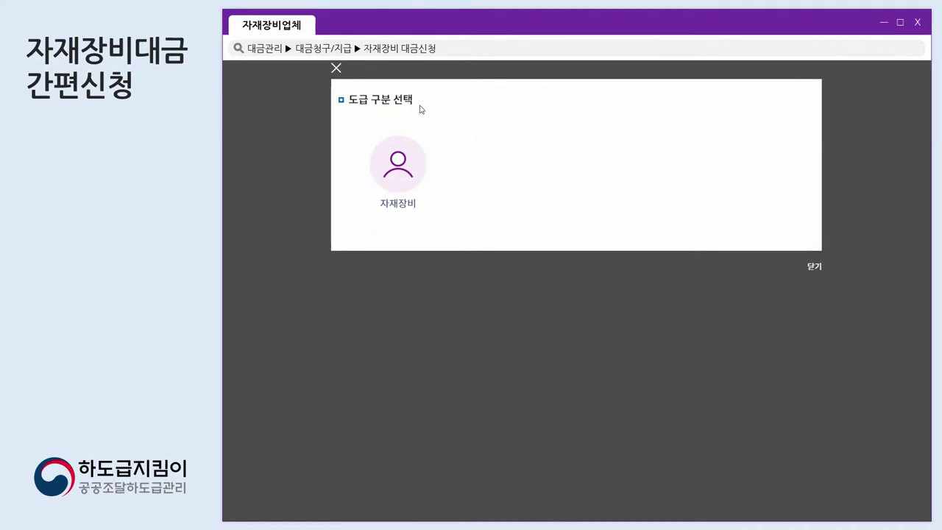
Choose the 자재장비 division, open the 자재장비 대금신청 목록 and start registering a new payment application
left_click(393, 184)
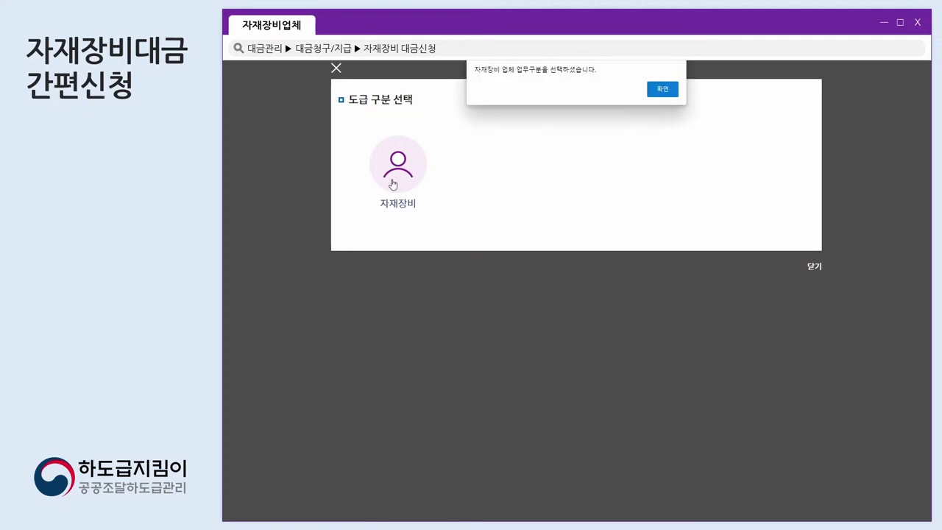
key("Return")
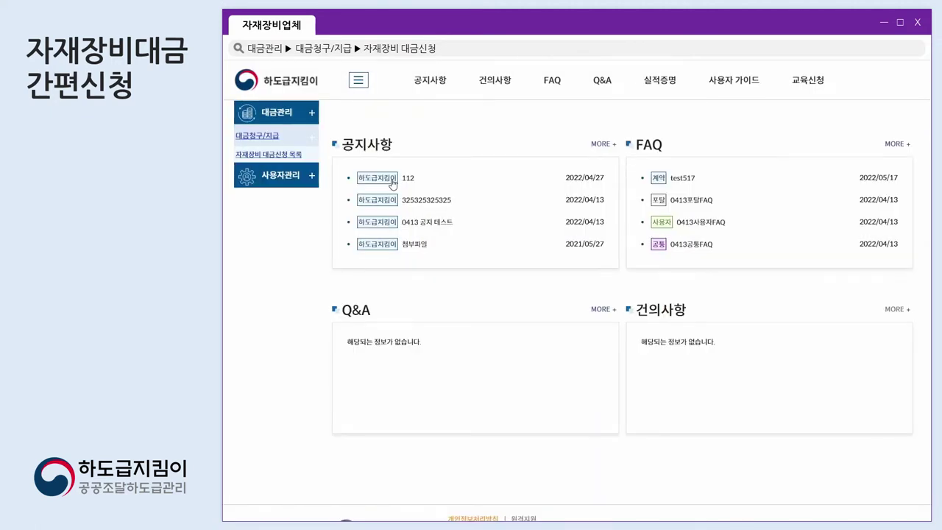
left_click(298, 177)
left_click(295, 110)
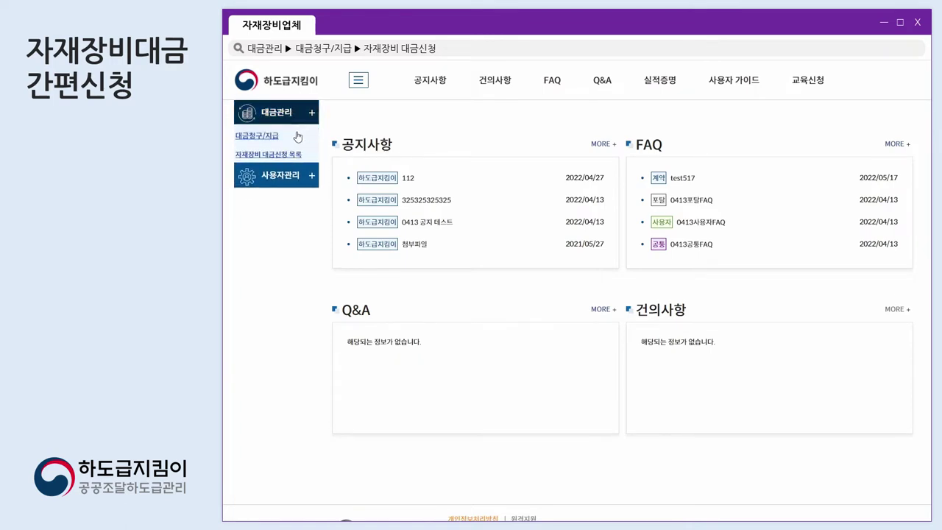
left_click(274, 164)
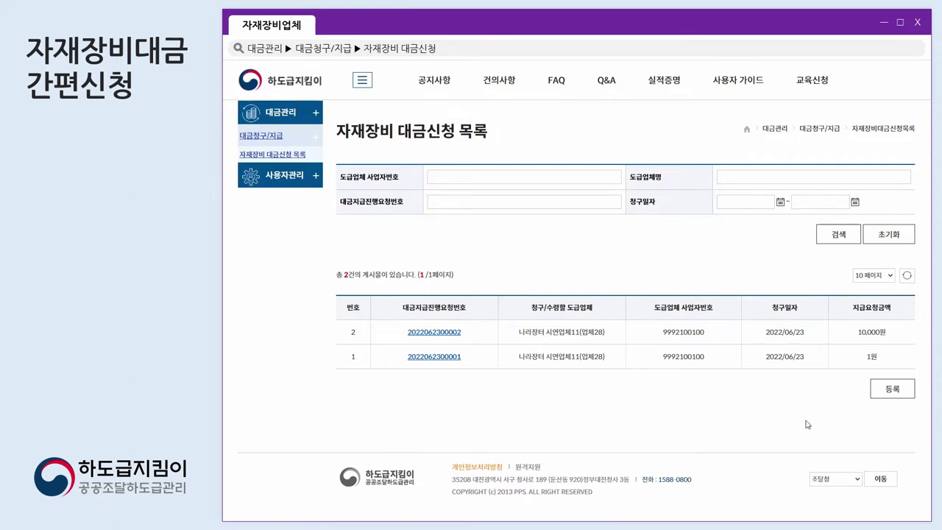
left_click(882, 395)
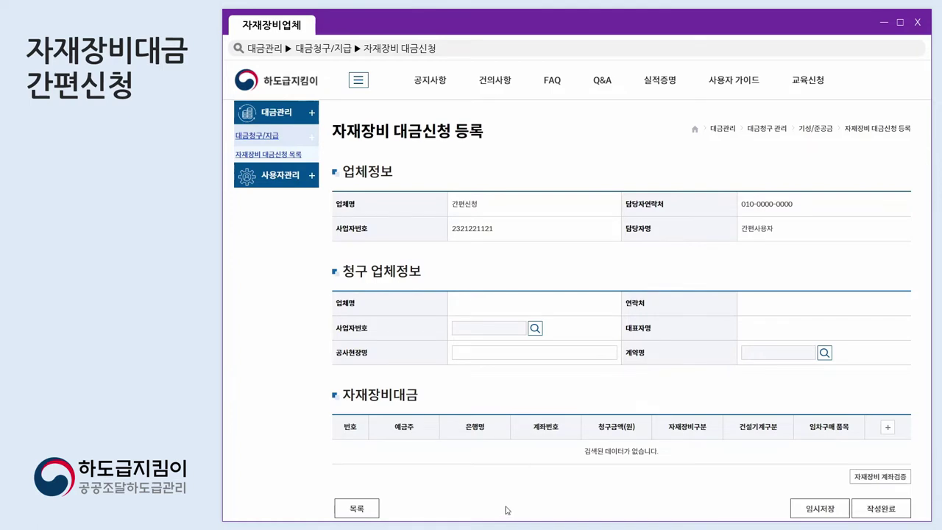
Switch to the prime contractor's browser window and copy the claiming company's business registration number
mouse_move(525, 525)
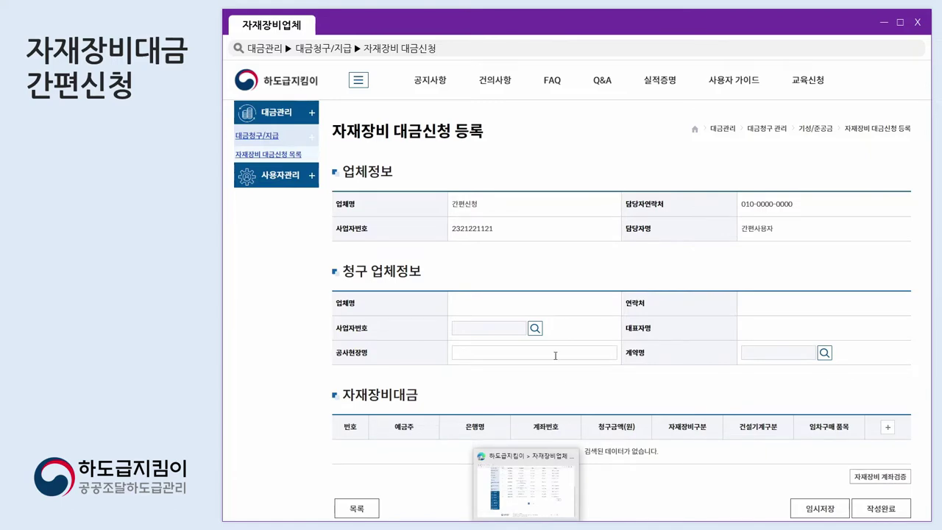
left_click(525, 482)
scroll(910, 128, "up", 10)
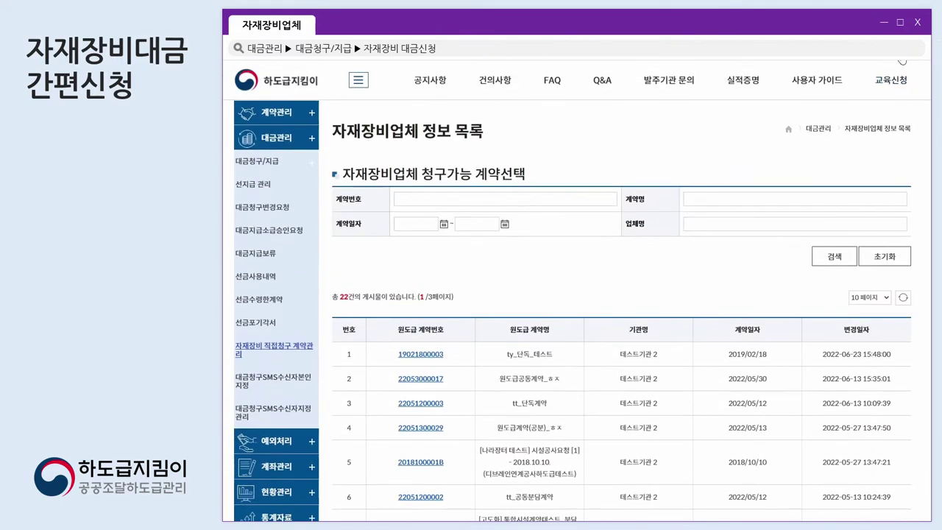
left_click(919, 79)
double_click(916, 279)
left_click(780, 458)
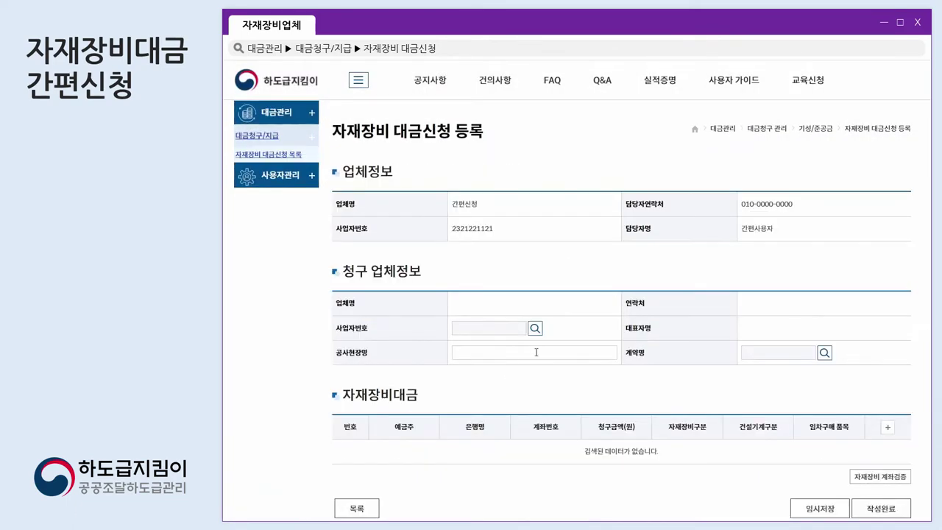
Look up the claiming company by the copied business registration number and select 나라장터 시연업체11(업체28)
left_click(535, 328)
left_click(744, 122)
key("ctrl+v")
left_click(726, 157)
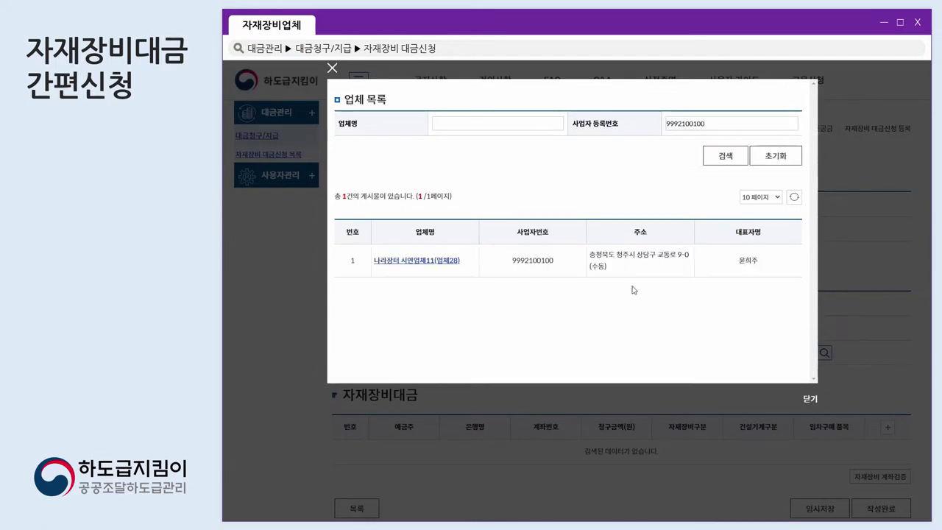
left_click(395, 261)
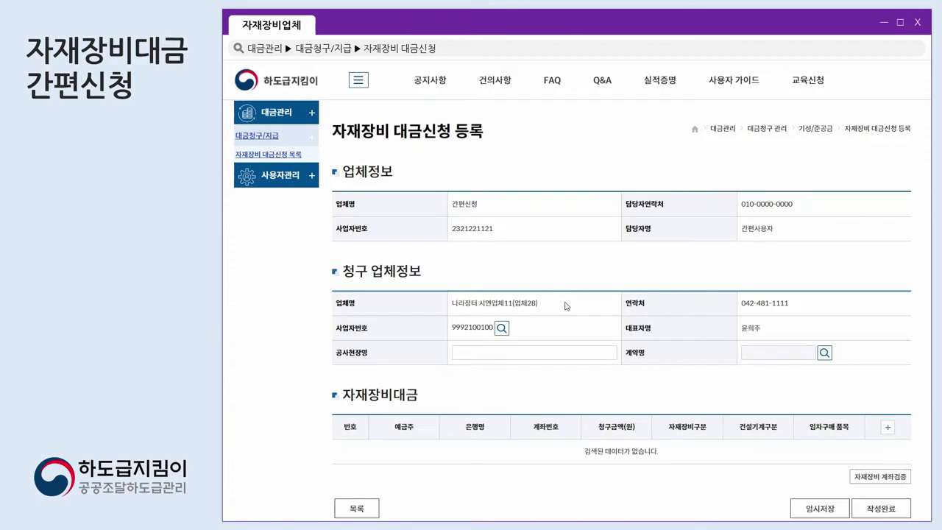
Search the contract list for names containing "ty" and select ty_단독_테스트 as the application's contract
left_click(825, 353)
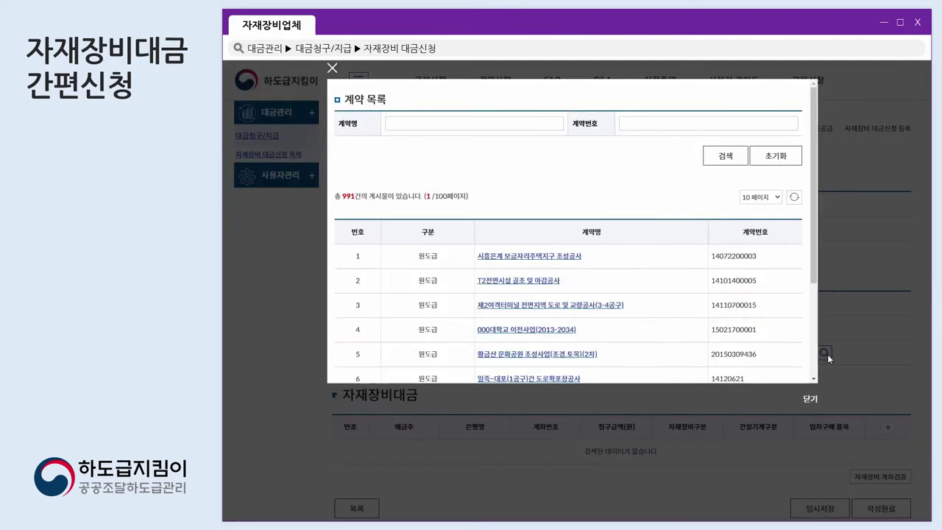
left_click(459, 116)
left_click(398, 157)
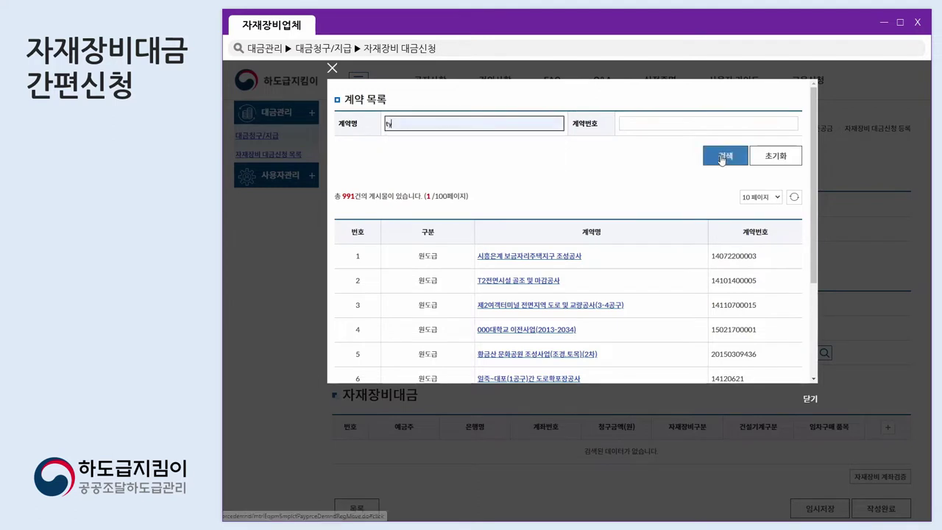
left_click(725, 155)
scroll(567, 299, "down", 1)
scroll(567, 300, "down", 2)
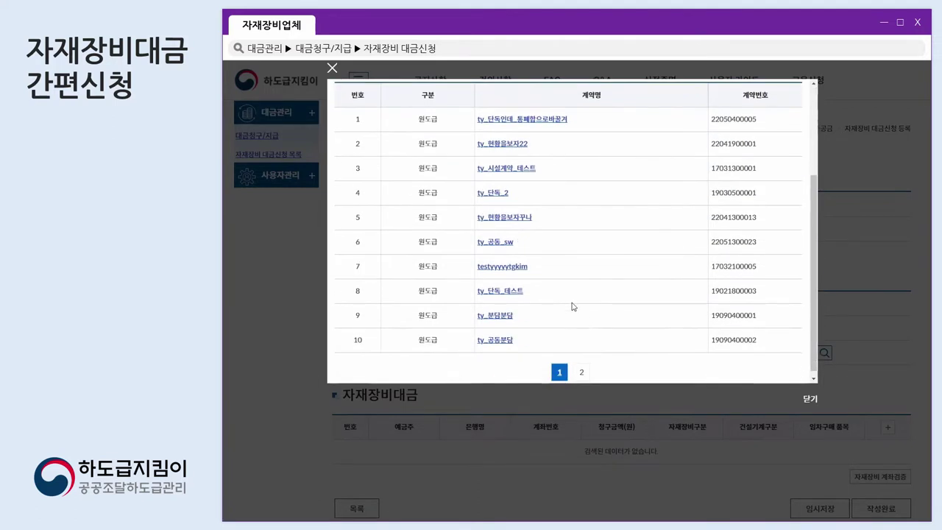
left_click(509, 292)
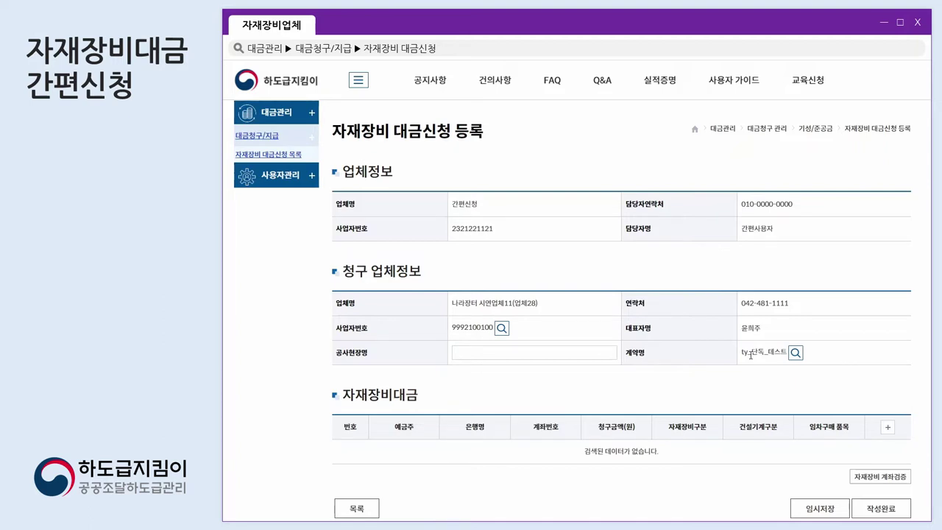
Set the construction site name (공사현장명) to 대전시 건설현장
left_click(519, 350)
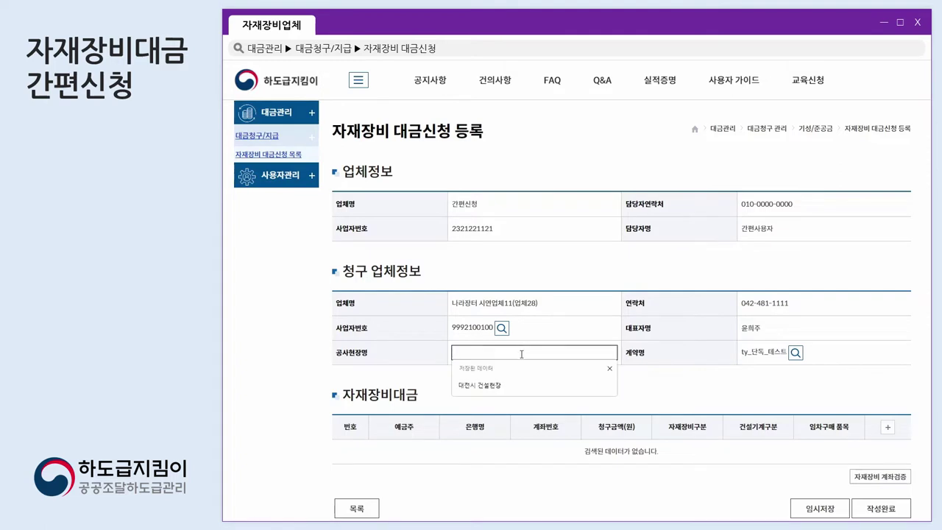
type("대전시 건설현장")
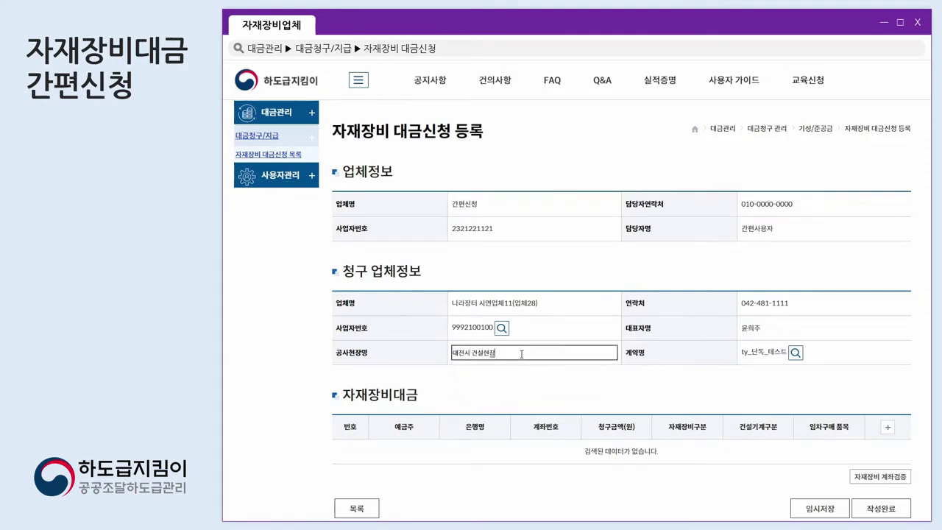
left_click(593, 389)
left_click_drag(355, 353, 377, 356)
left_click(506, 358)
left_click(644, 404)
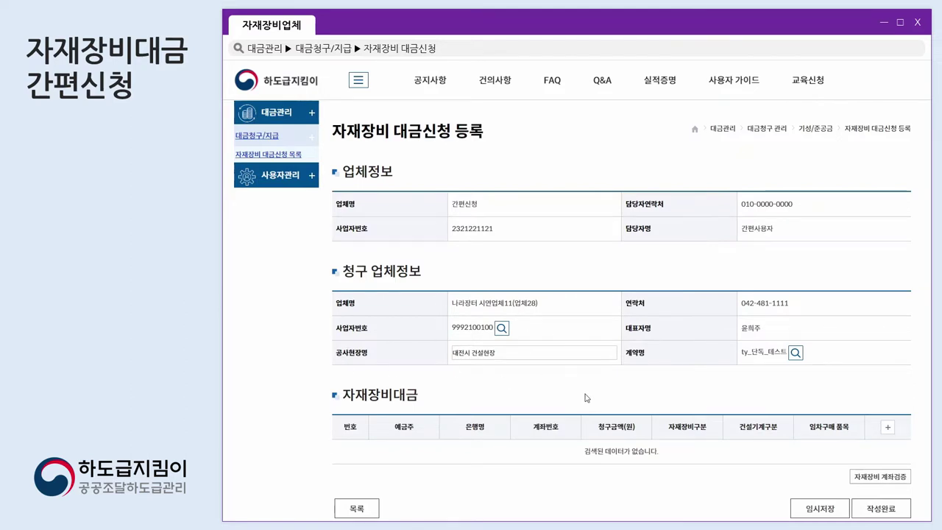
Add a row to the 자재장비대금 table, set its bank to 카카오뱅크 and enter the account number
scroll(588, 398, "down", 2)
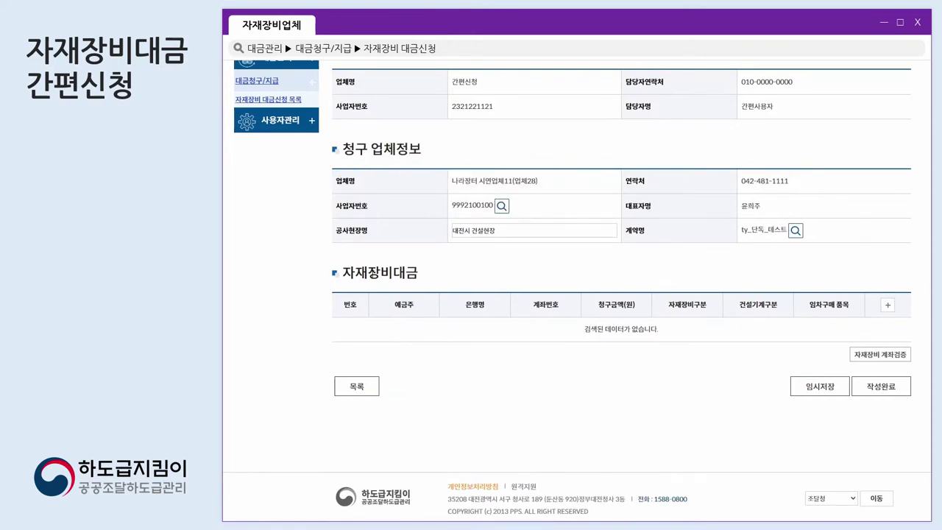
left_click(888, 306)
left_click(475, 329)
scroll(477, 318, "down", 5)
left_click(475, 315)
left_click(533, 330)
type("123123123")
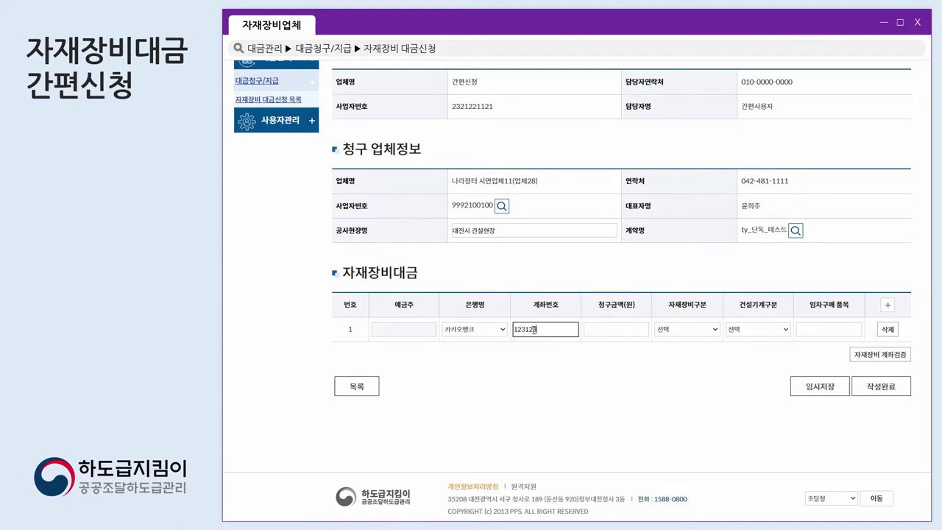
left_click(590, 384)
Set the row's claim amount to 20000, its 자재장비구분 to 장비, and both 건설기계구분 and 임차구매 품목 to 기중기
left_click(608, 331)
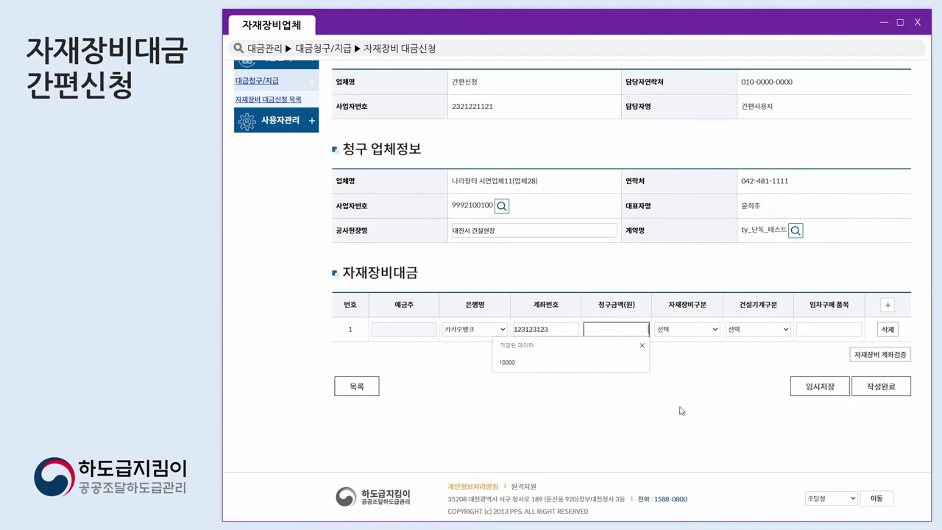
type("0000")
left_click(698, 438)
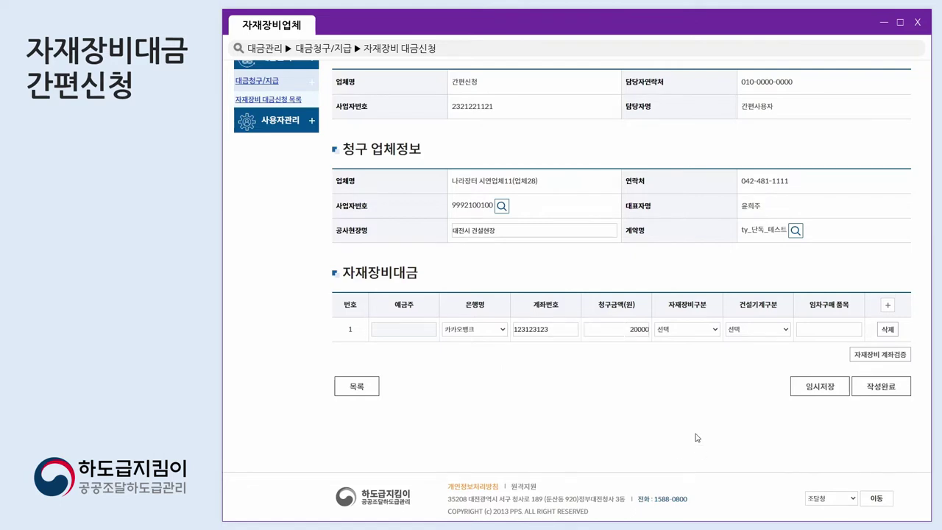
left_click(695, 329)
left_click(686, 352)
left_click(758, 331)
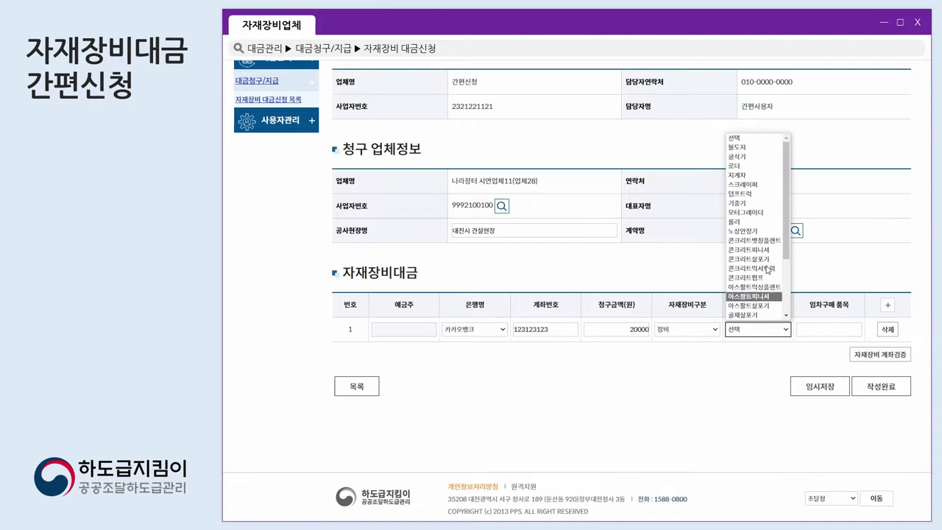
left_click(743, 203)
left_click(836, 329)
type("ㄱㅣ중기")
left_click(711, 404)
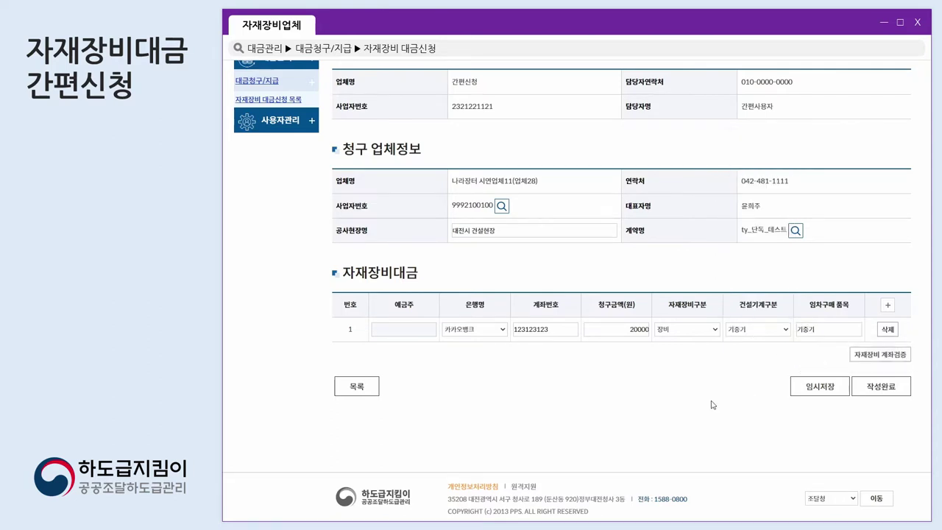
Verify the payment row's bank account and submit the application as completed (작성완료)
left_click(883, 355)
double_click(404, 329)
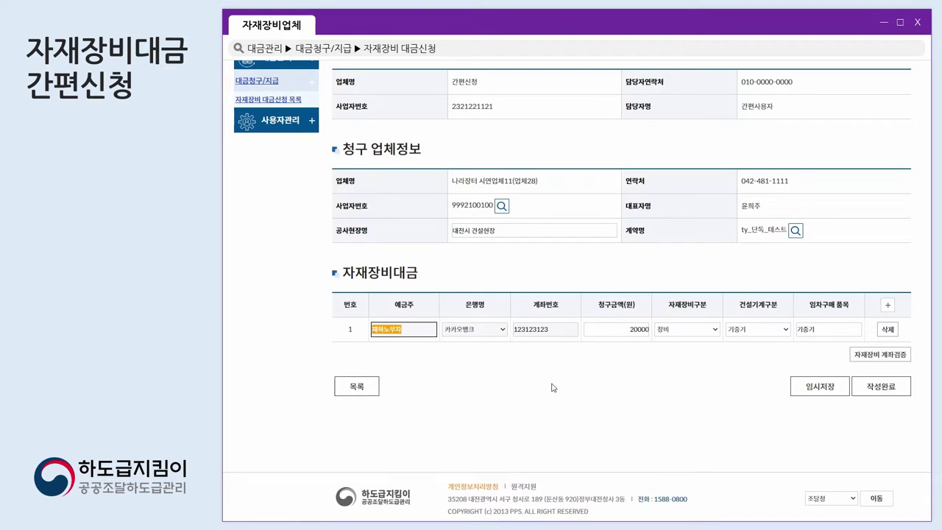
left_click(879, 386)
key("Return")
scroll(610, 366, "down", 2)
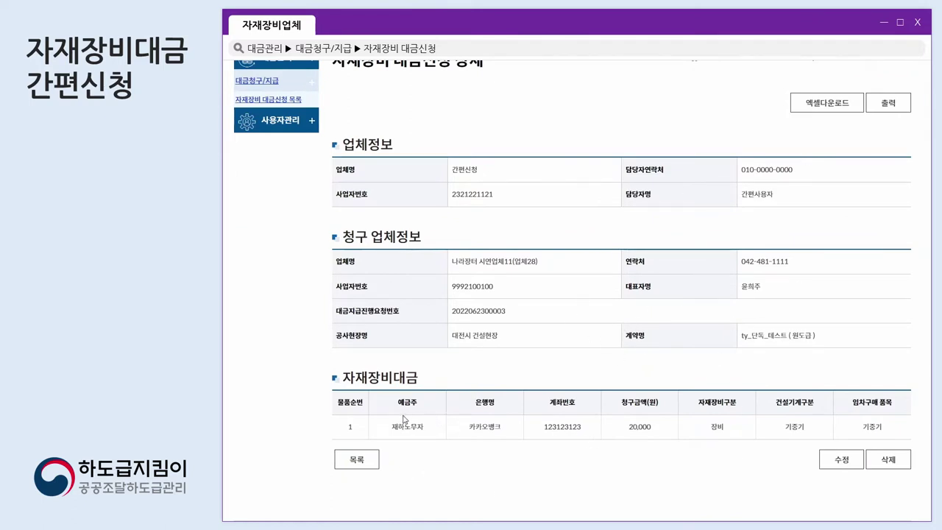
Review the payment row and the claiming company's name in the submitted application's details
left_click_drag(404, 426, 896, 438)
left_click_drag(450, 269, 566, 269)
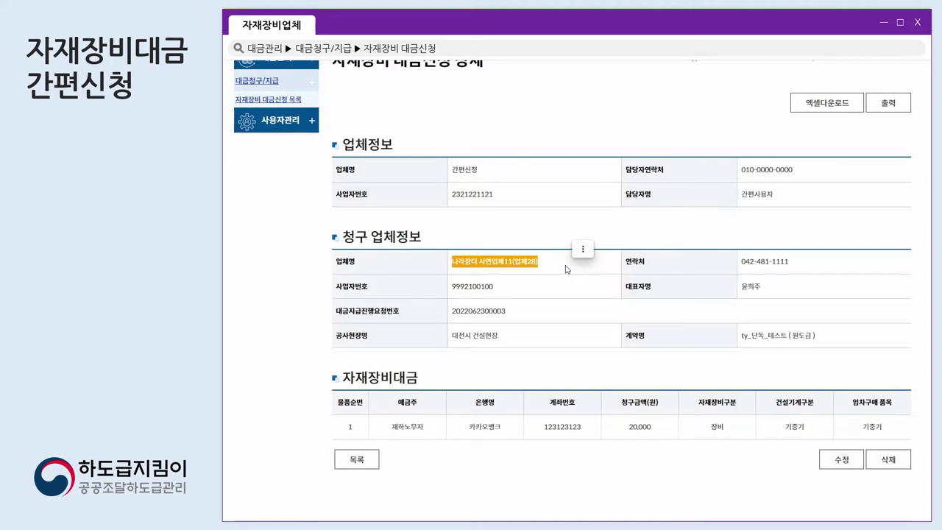
left_click(567, 270)
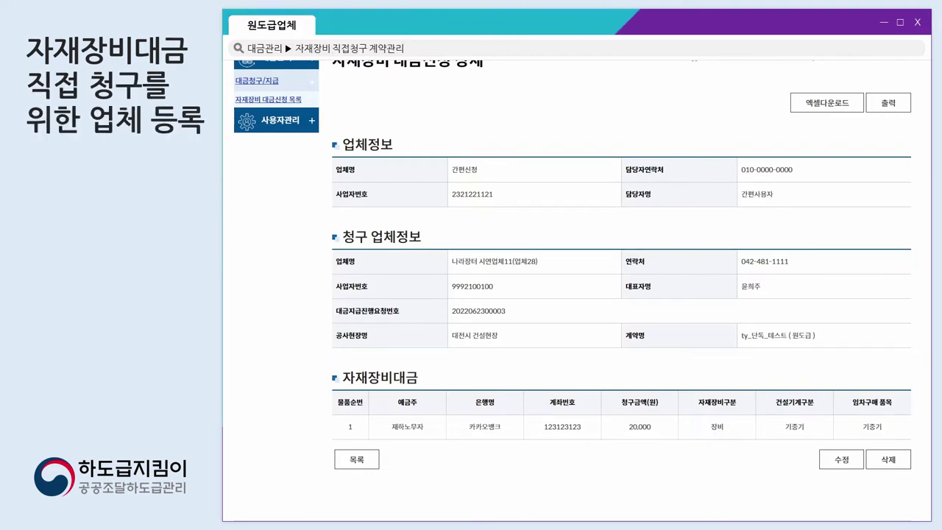
In the prime contractor's site, open 자재장비 직접청구 계약관리 under 대금관리 and start a new registration
left_click(482, 462)
left_click(314, 87)
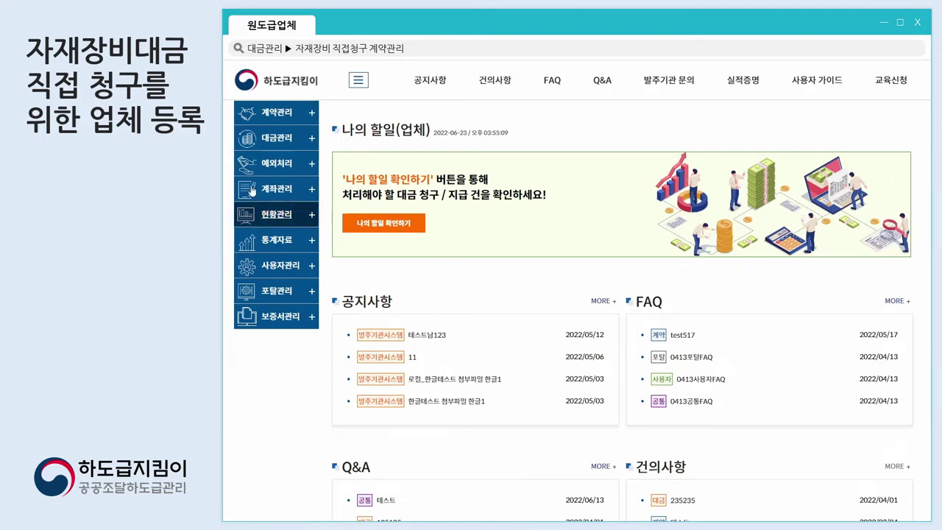
left_click(282, 146)
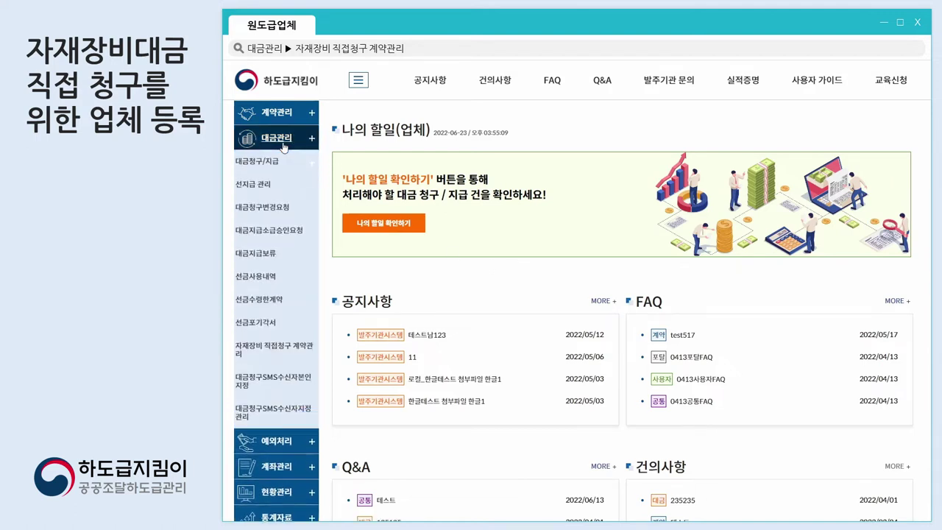
left_click(288, 362)
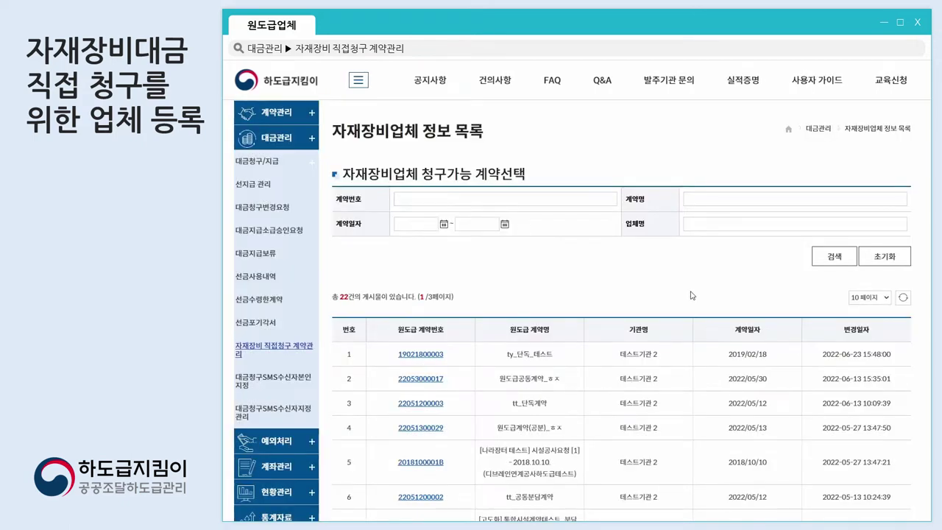
scroll(690, 295, "down", 1)
scroll(690, 294, "down", 3)
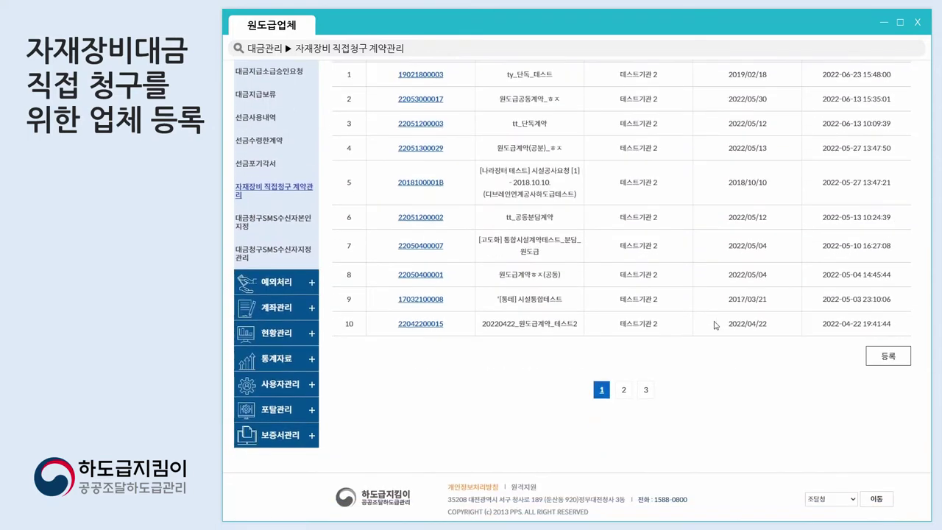
left_click(888, 356)
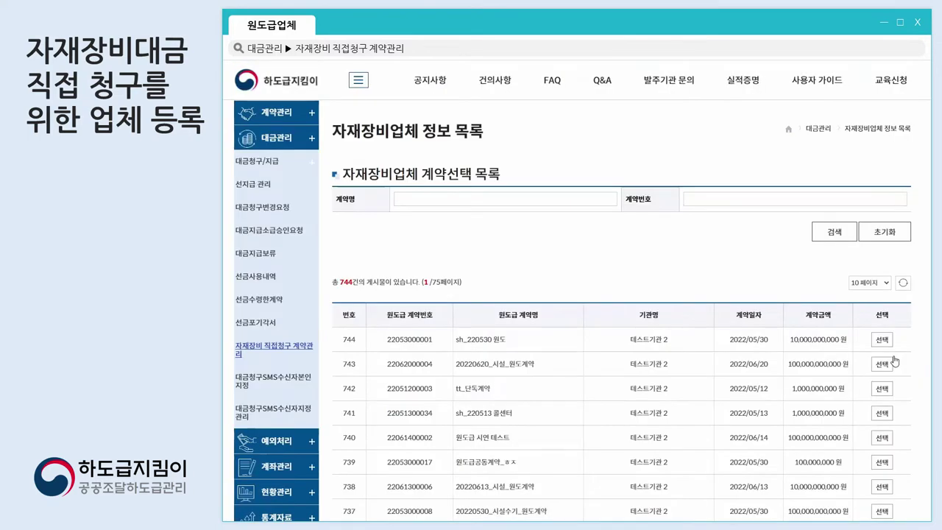
Search the contract selection list for names containing "ty" and select the ty_단독_테스트 contract
left_click(468, 199)
left_click(468, 201)
type("ty")
left_click(833, 233)
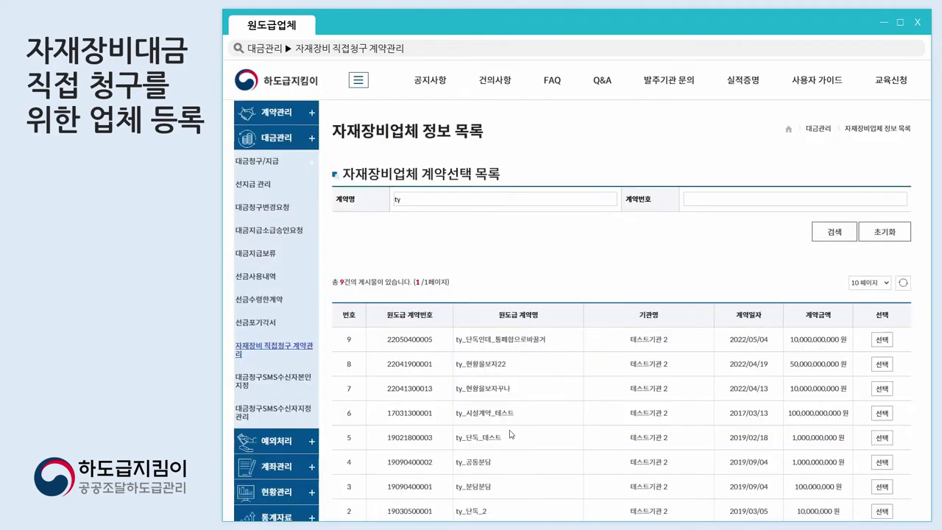
left_click_drag(497, 437, 892, 443)
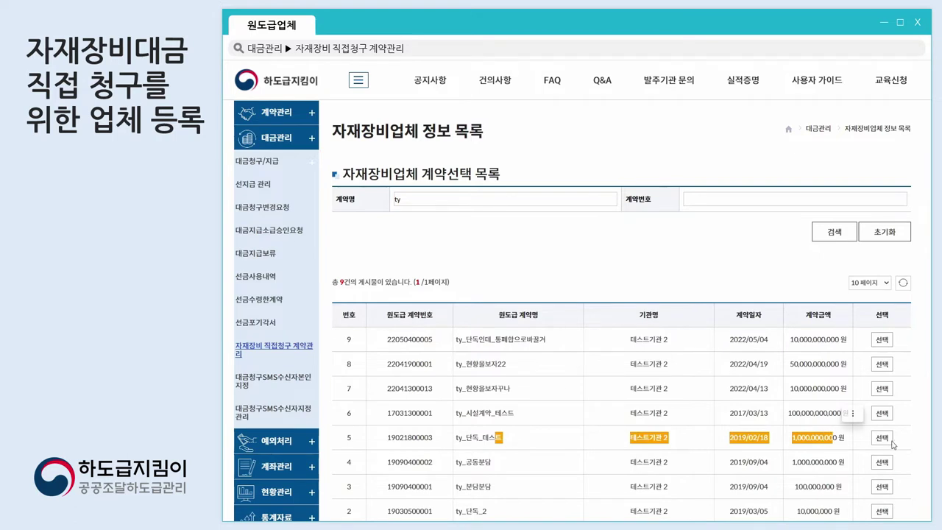
left_click(882, 438)
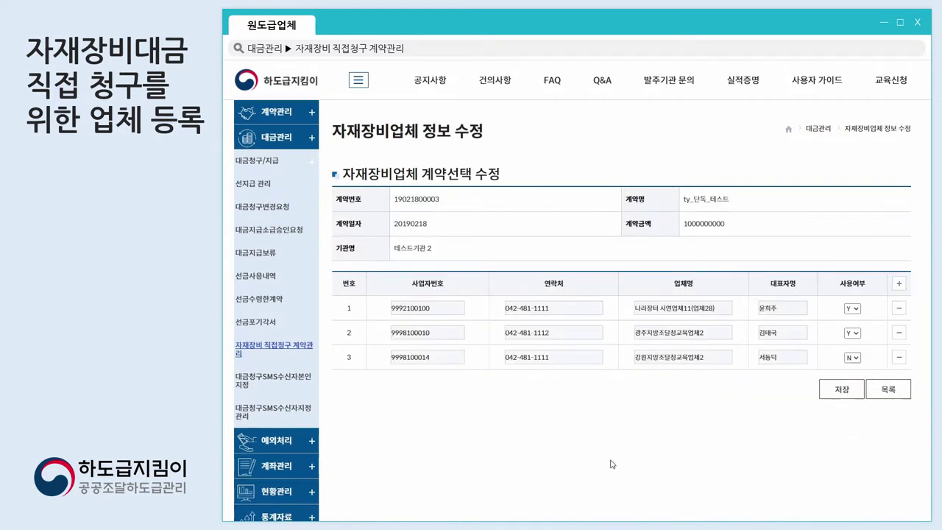